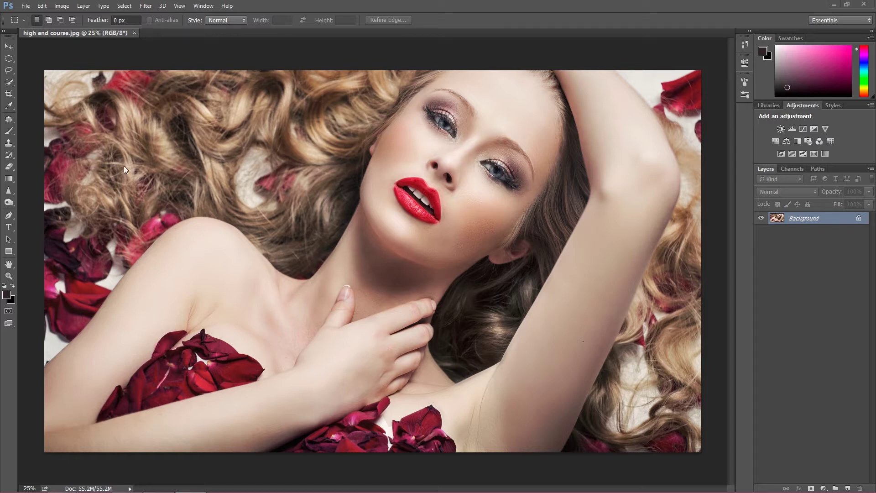
# Activate the Brush tool and create a new white RGB document of 1920 × 1080 pixels at 300 pixels/inch.
pyautogui.click(9, 47)
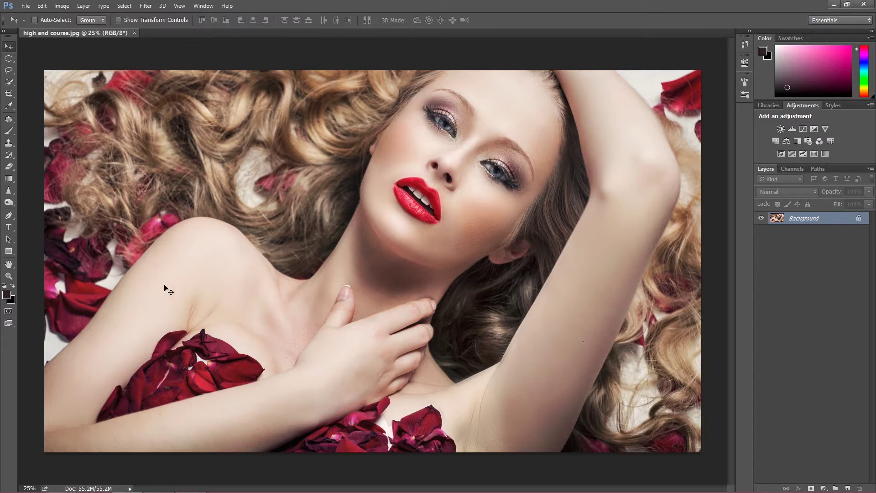
pyautogui.click(8, 133)
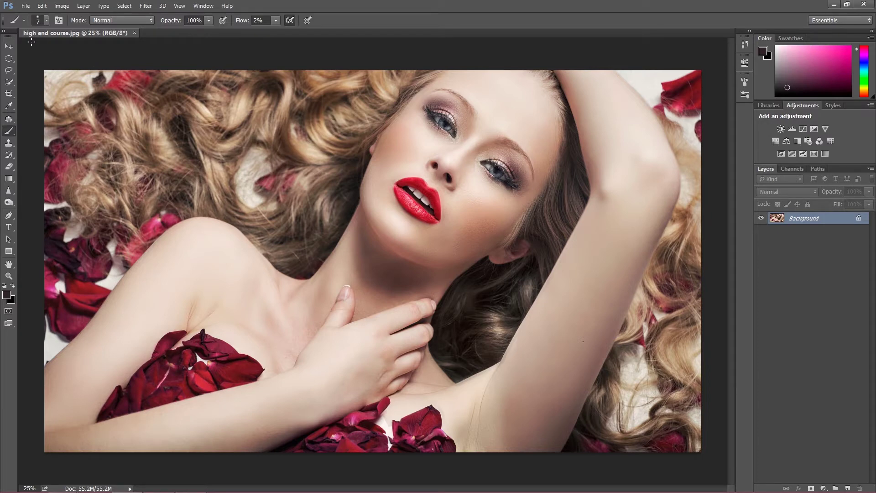
pyautogui.click(26, 6)
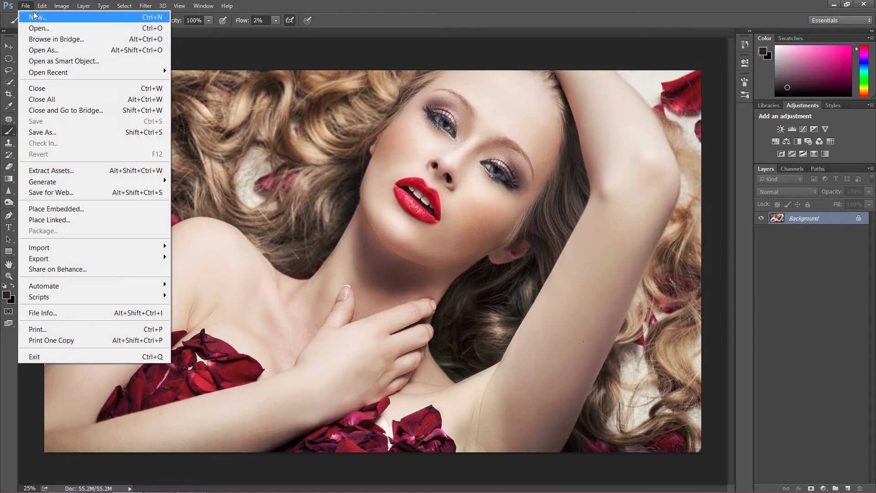
pyautogui.click(35, 18)
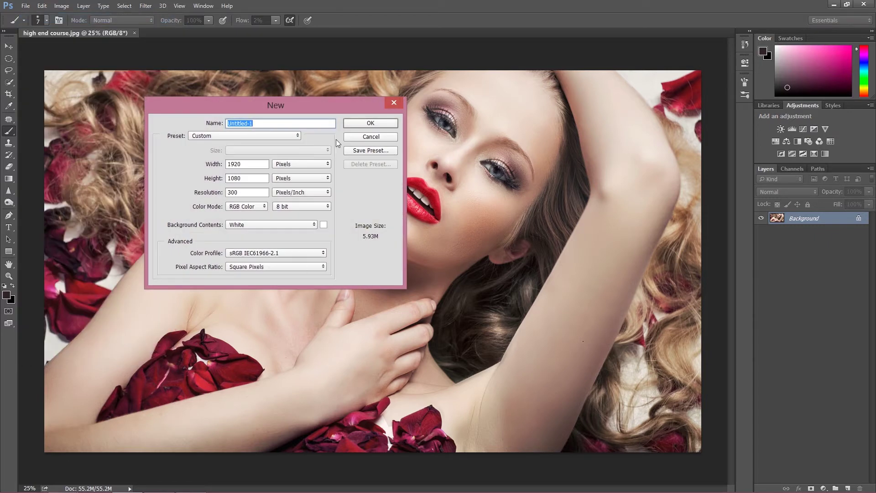
pyautogui.click(368, 136)
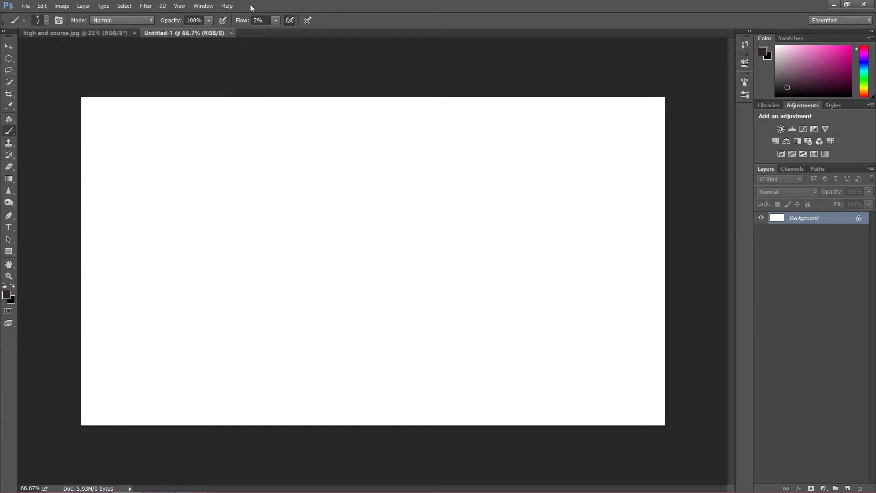
# Set the brush flow to 20%, switch to the portrait photo and return to the blank document.
pyautogui.click(256, 21)
pyautogui.press('BackSpace')
pyautogui.write('20')
pyautogui.press('Return')
pyautogui.click(116, 35)
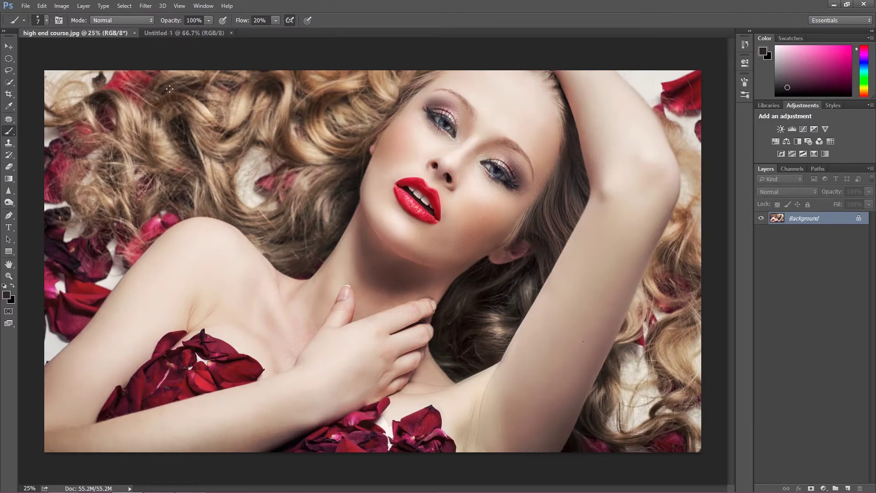
pyautogui.click(188, 34)
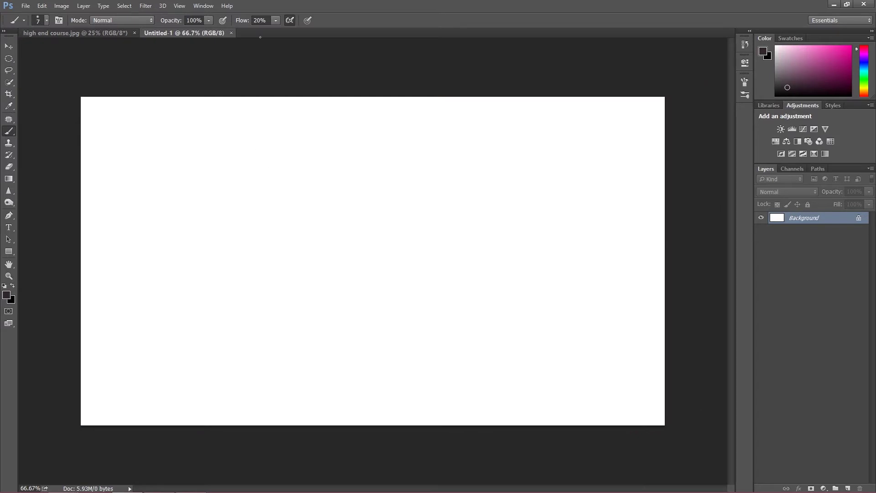
# Paint two overlapping soft strokes on the left part of the canvas with a 400 px brush at 40% opacity and 100% flow.
pyautogui.moveTo(238, 24); pyautogui.dragTo(311, 31)
pyautogui.click(194, 20)
pyautogui.write('0')
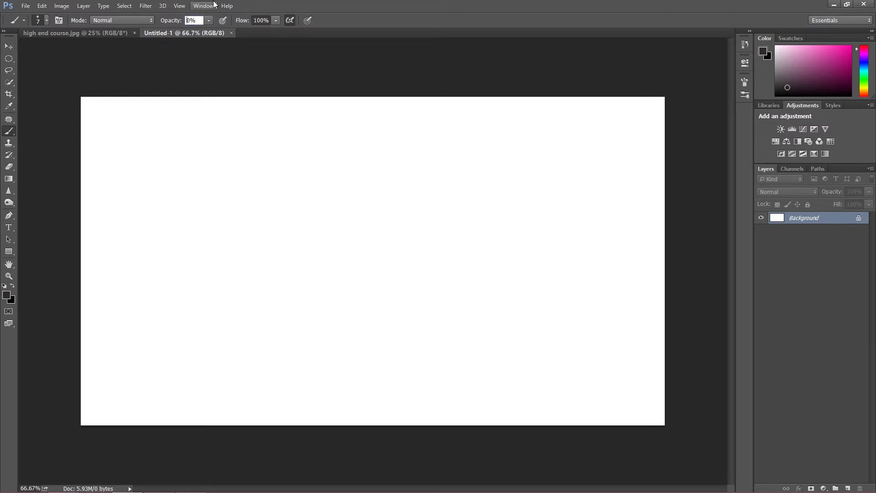
pyautogui.write('4')
pyautogui.press('Return')
pyautogui.press(']')
pyautogui.press(']')
pyautogui.press(']')
pyautogui.press(']')
pyautogui.press(']')
pyautogui.press(']')
pyautogui.press(']')
pyautogui.press(']')
pyautogui.press(']')
pyautogui.press(']')
pyautogui.press(']')
pyautogui.press(']')
pyautogui.press(']')
pyautogui.press(']')
pyautogui.press(']')
pyautogui.press(']')
pyautogui.press(']')
pyautogui.press(']')
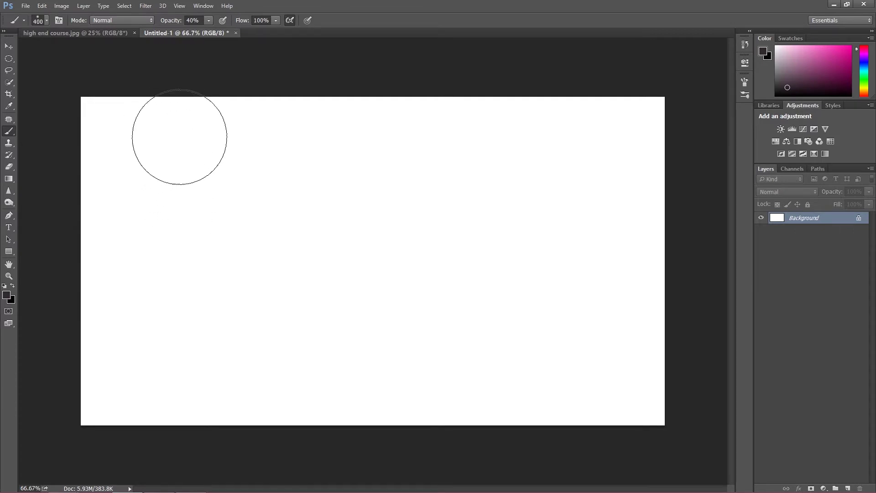
pyautogui.moveTo(182, 139)
pyautogui.mouseDown()
pyautogui.moveTo(168, 271)
pyautogui.moveTo(160, 281)
pyautogui.moveTo(165, 165)
pyautogui.moveTo(155, 296)
pyautogui.moveTo(162, 159)
pyautogui.moveTo(147, 292)
pyautogui.moveTo(158, 168)
pyautogui.moveTo(151, 289)
pyautogui.moveTo(148, 181)
pyautogui.moveTo(159, 190)
pyautogui.moveTo(155, 233)
pyautogui.moveTo(156, 216)
pyautogui.moveTo(147, 271)
pyautogui.moveTo(138, 269)
pyautogui.moveTo(143, 240)
pyautogui.moveTo(152, 270)
pyautogui.moveTo(179, 264)
pyautogui.moveTo(178, 215)
pyautogui.moveTo(161, 231)
pyautogui.moveTo(268, 231)
pyautogui.moveTo(238, 212)
pyautogui.moveTo(161, 221)
pyautogui.moveTo(164, 213)
pyautogui.moveTo(183, 237)
pyautogui.moveTo(160, 186)
pyautogui.moveTo(169, 211)
pyautogui.mouseUp()
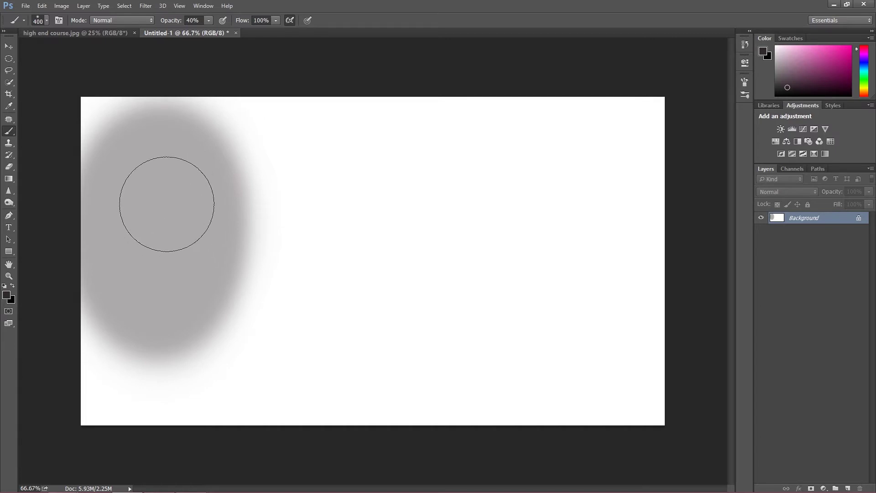
pyautogui.moveTo(164, 210)
pyautogui.mouseDown()
pyautogui.moveTo(159, 178)
pyautogui.moveTo(138, 246)
pyautogui.moveTo(158, 262)
pyautogui.moveTo(185, 228)
pyautogui.moveTo(139, 206)
pyautogui.moveTo(154, 216)
pyautogui.mouseUp()
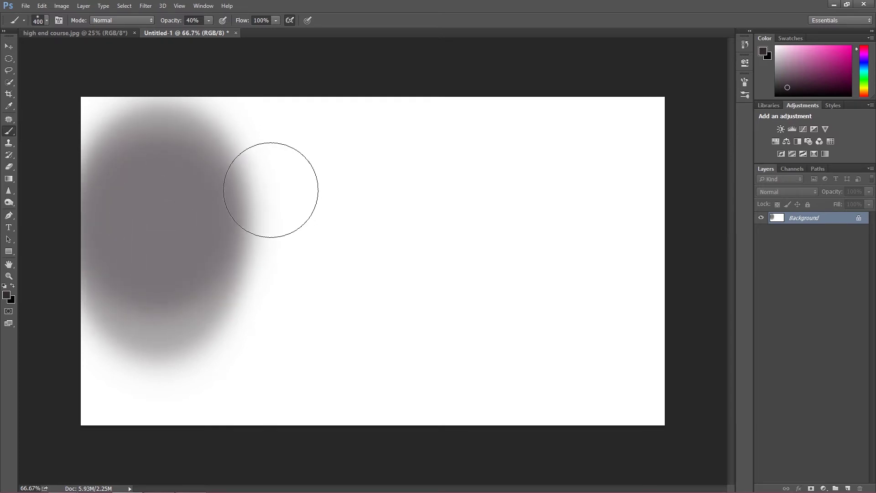
# At 100% opacity and 40% flow, brush a vertical stroke right of the canvas centre with a built-up lower end, plus a dark round spot at the upper right.
pyautogui.click(192, 20)
pyautogui.write('42')
pyautogui.press('Return')
pyautogui.moveTo(172, 22); pyautogui.dragTo(222, 22)
pyautogui.click(262, 19)
pyautogui.write('40')
pyautogui.press('Return')
pyautogui.moveTo(446, 129)
pyautogui.mouseDown()
pyautogui.moveTo(438, 387)
pyautogui.moveTo(431, 377)
pyautogui.mouseUp()
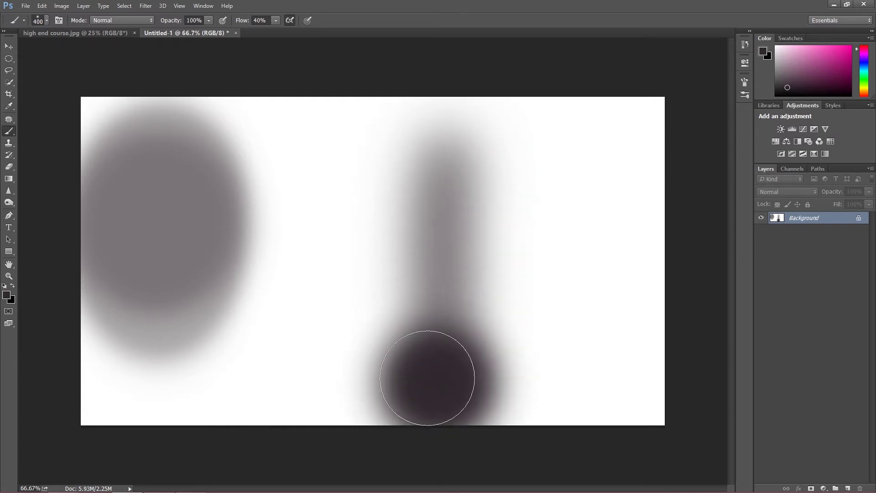
pyautogui.moveTo(457, 342)
pyautogui.mouseDown()
pyautogui.moveTo(431, 372)
pyautogui.moveTo(437, 375)
pyautogui.mouseUp()
pyautogui.rightClick(593, 175)
pyautogui.click(592, 175)
pyautogui.moveTo(593, 175); pyautogui.dragTo(575, 177)
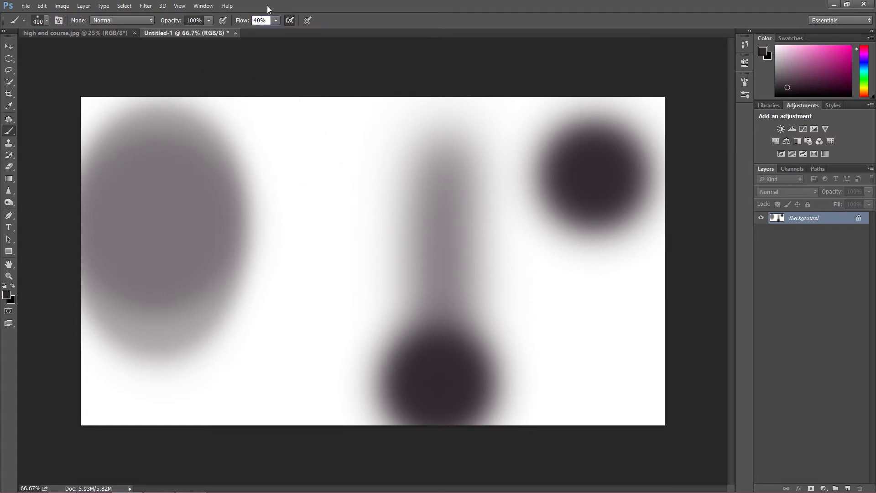
# Set the brush flow to 10% and build up a dark elongated stroke between the grey oval and the vertical stroke.
pyautogui.write('1')
pyautogui.press('Return')
pyautogui.moveTo(316, 214); pyautogui.dragTo(313, 260)
pyautogui.moveTo(322, 157)
pyautogui.mouseDown()
pyautogui.moveTo(302, 284)
pyautogui.moveTo(322, 142)
pyautogui.moveTo(294, 308)
pyautogui.moveTo(317, 148)
pyautogui.moveTo(299, 270)
pyautogui.moveTo(318, 150)
pyautogui.moveTo(293, 227)
pyautogui.moveTo(307, 273)
pyautogui.moveTo(307, 251)
pyautogui.moveTo(340, 193)
pyautogui.moveTo(312, 138)
pyautogui.moveTo(329, 173)
pyautogui.mouseUp()
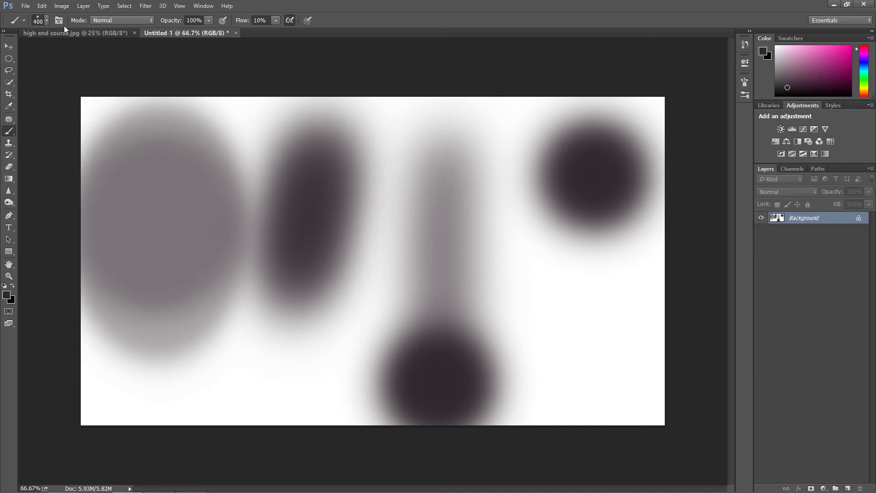
# Add a new layer to the high end course.jpg photo and brush soft dark shading over the cheek and jaw.
pyautogui.click(78, 33)
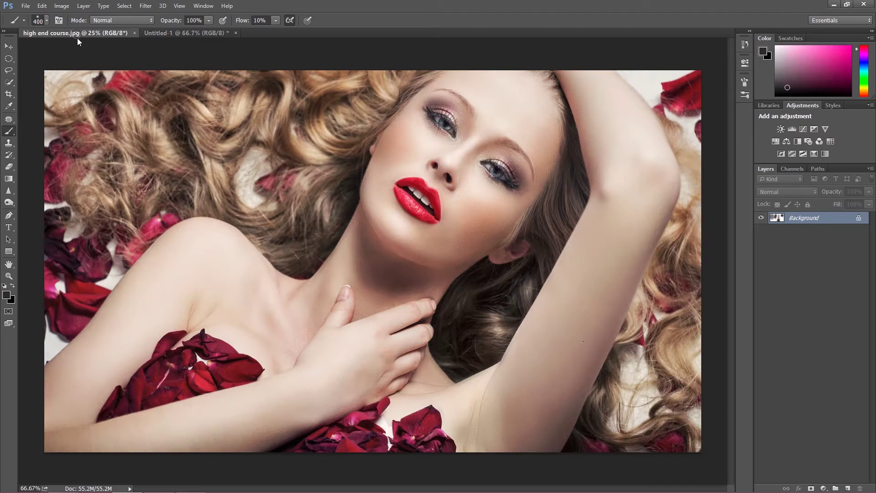
pyautogui.click(848, 488)
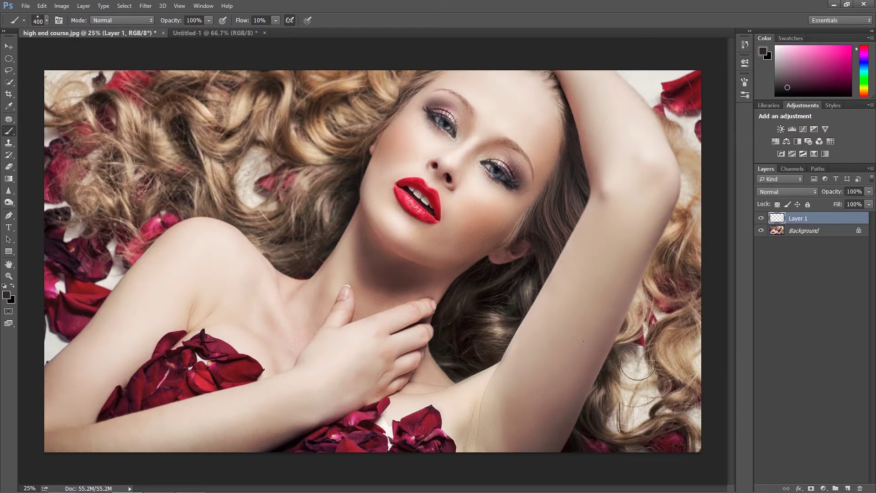
pyautogui.moveTo(397, 141)
pyautogui.mouseDown()
pyautogui.moveTo(377, 126)
pyautogui.moveTo(389, 146)
pyautogui.mouseUp()
pyautogui.moveTo(374, 152)
pyautogui.mouseDown()
pyautogui.moveTo(389, 141)
pyautogui.moveTo(383, 126)
pyautogui.moveTo(398, 137)
pyautogui.mouseUp()
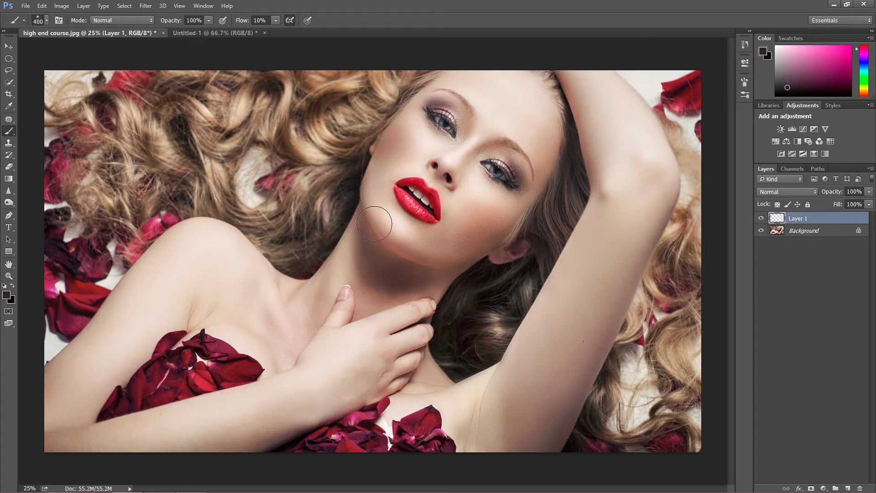
pyautogui.moveTo(396, 242)
pyautogui.mouseDown()
pyautogui.moveTo(412, 255)
pyautogui.moveTo(457, 261)
pyautogui.moveTo(498, 241)
pyautogui.moveTo(486, 218)
pyautogui.moveTo(483, 245)
pyautogui.moveTo(476, 226)
pyautogui.moveTo(470, 232)
pyautogui.moveTo(505, 231)
pyautogui.moveTo(553, 190)
pyautogui.moveTo(553, 180)
pyautogui.moveTo(506, 235)
pyautogui.moveTo(523, 225)
pyautogui.moveTo(559, 164)
pyautogui.moveTo(565, 113)
pyautogui.moveTo(554, 101)
pyautogui.moveTo(552, 169)
pyautogui.moveTo(555, 137)
pyautogui.moveTo(540, 76)
pyautogui.moveTo(565, 154)
pyautogui.moveTo(535, 167)
pyautogui.moveTo(446, 286)
pyautogui.moveTo(709, 255)
pyautogui.mouseUp()
# Set the shading layer's blend mode to Overlay, and delete the layer from the photo.
pyautogui.click(779, 193)
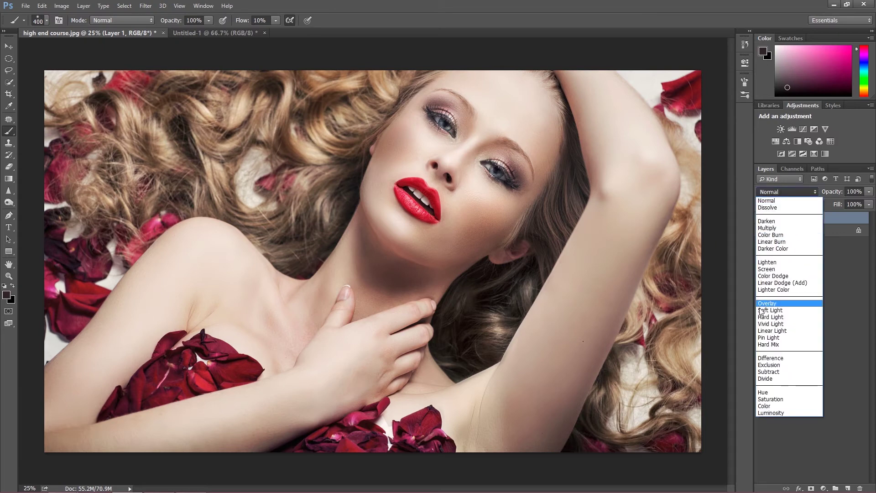
pyautogui.click(768, 304)
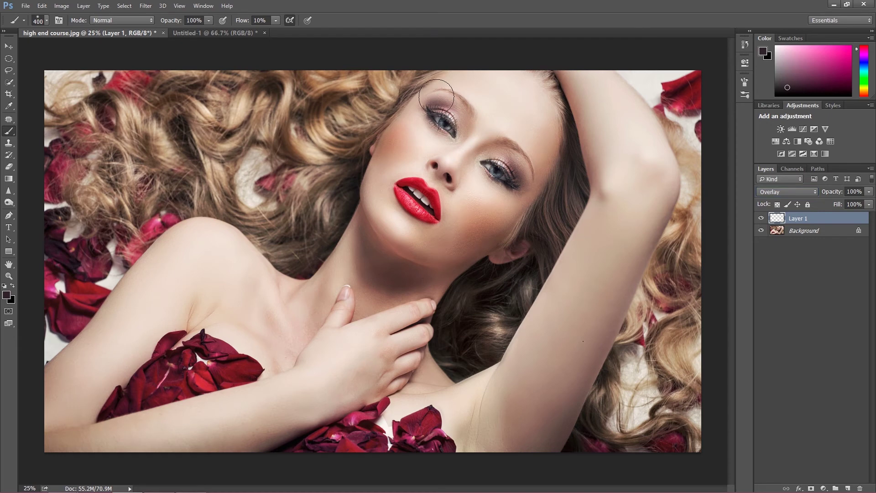
pyautogui.moveTo(535, 168)
pyautogui.mouseDown()
pyautogui.moveTo(525, 164)
pyautogui.moveTo(532, 164)
pyautogui.mouseUp()
pyautogui.press('Delete')
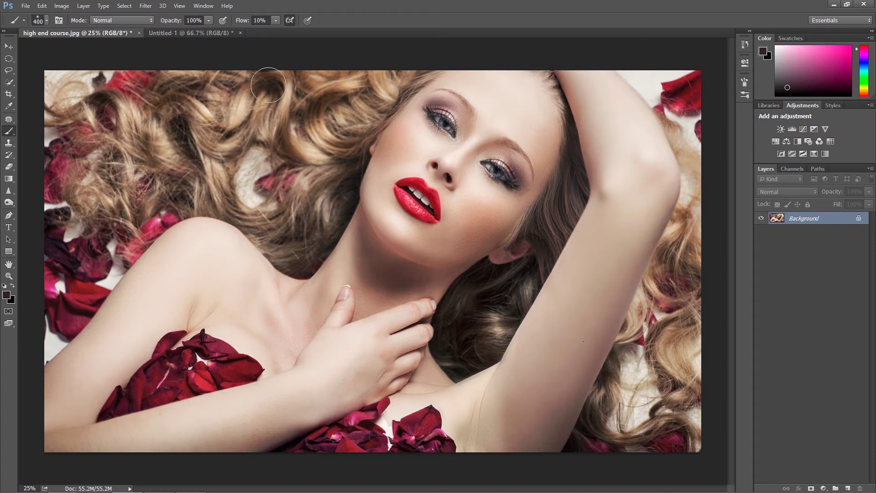
# Cover the brush strokes in the Untitled-1 document with a white (ffffff) Solid Color fill layer.
pyautogui.click(204, 35)
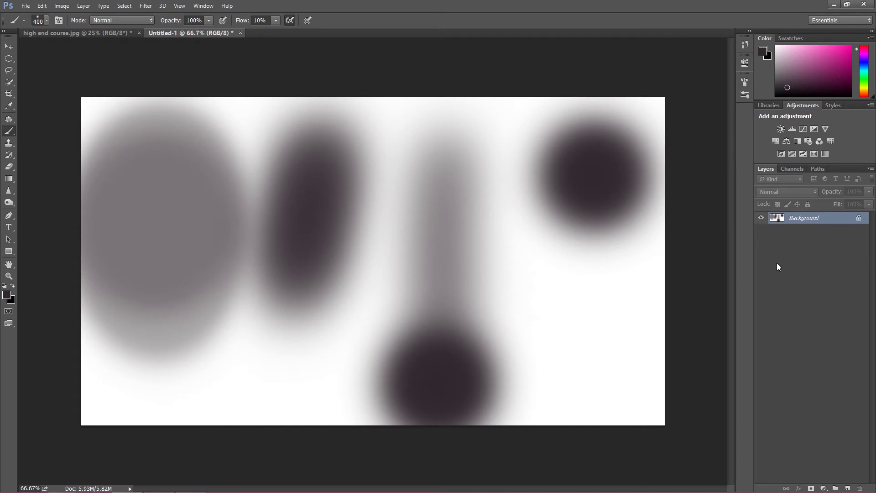
pyautogui.click(824, 489)
pyautogui.click(794, 274)
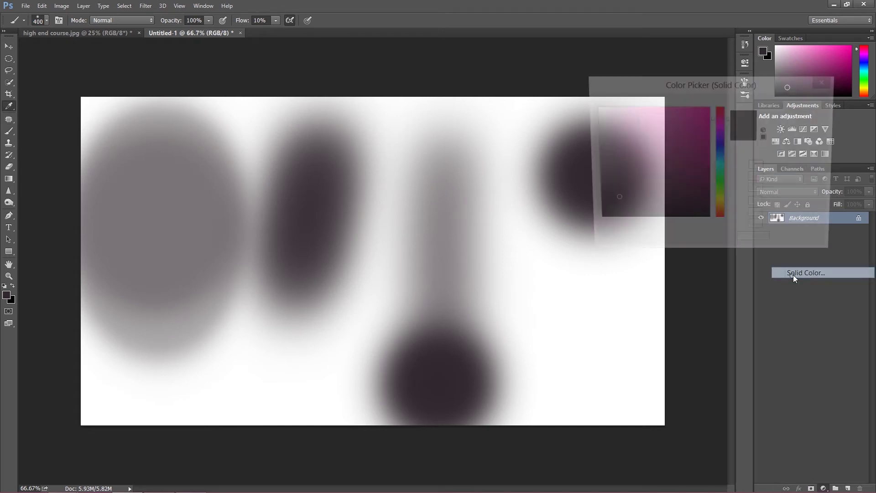
pyautogui.moveTo(602, 128); pyautogui.dragTo(592, 96)
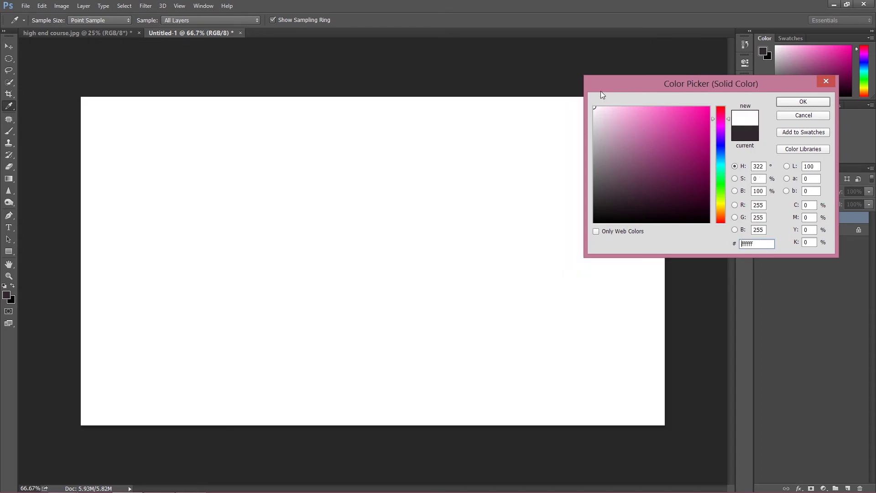
pyautogui.click(786, 103)
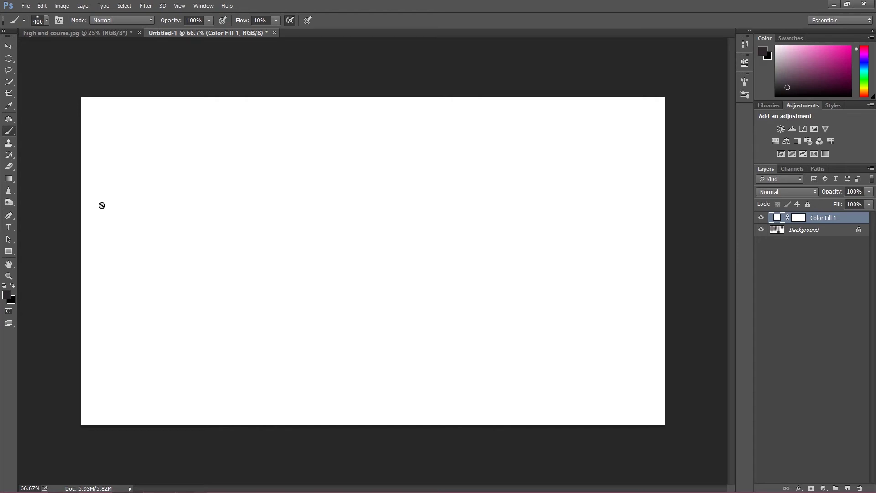
# Start a text layer in the upper left of the canvas, try the word "High" and clear it.
pyautogui.click(9, 227)
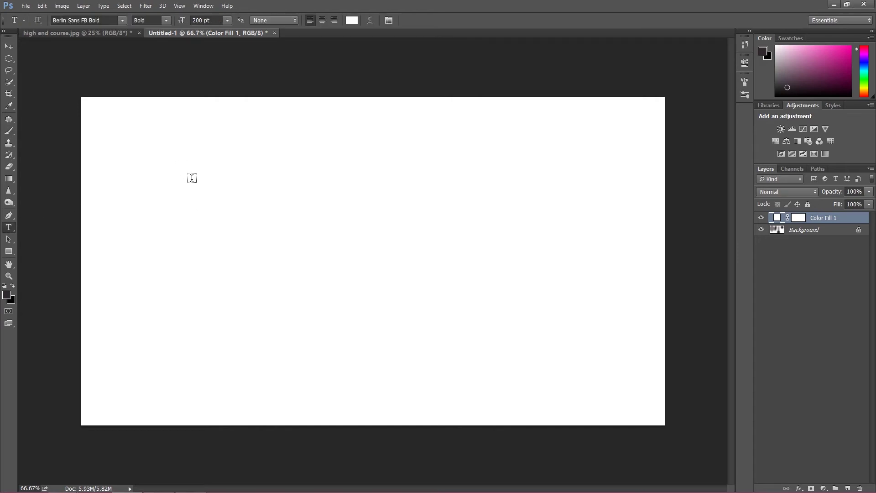
pyautogui.click(155, 159)
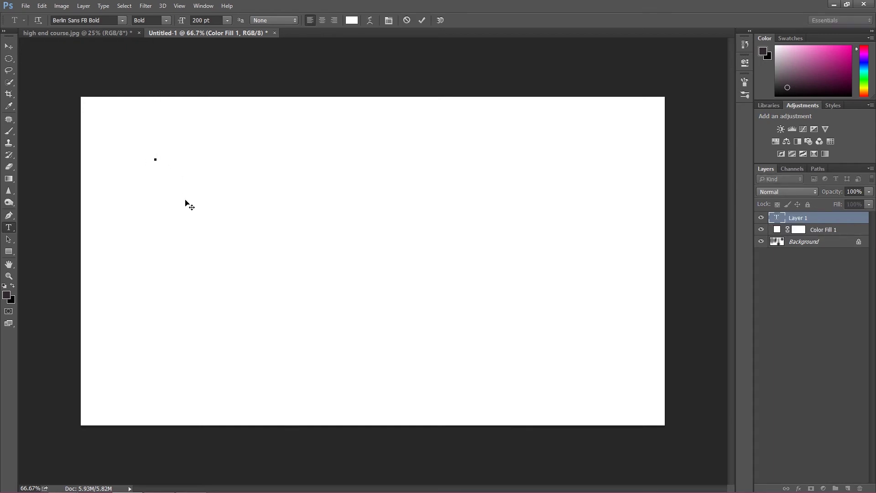
pyautogui.write('High')
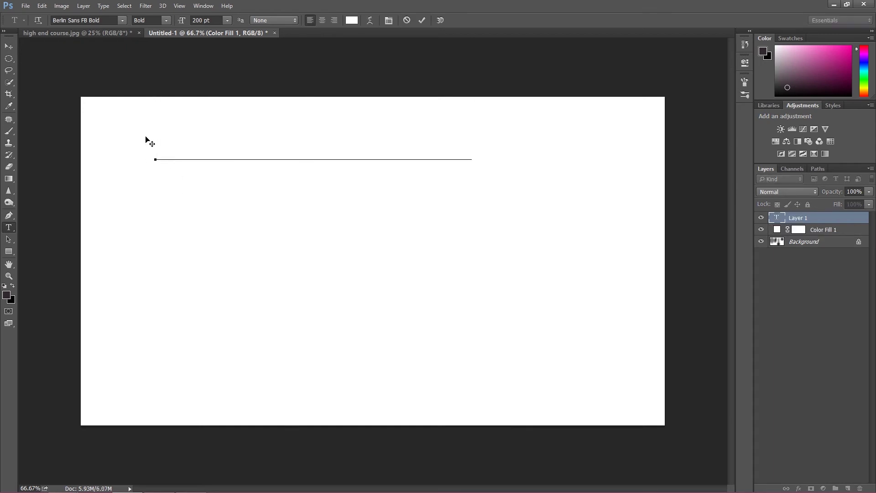
pyautogui.press('BackSpace')
pyautogui.press('BackSpace')
pyautogui.press('BackSpace')
pyautogui.press('BackSpace')
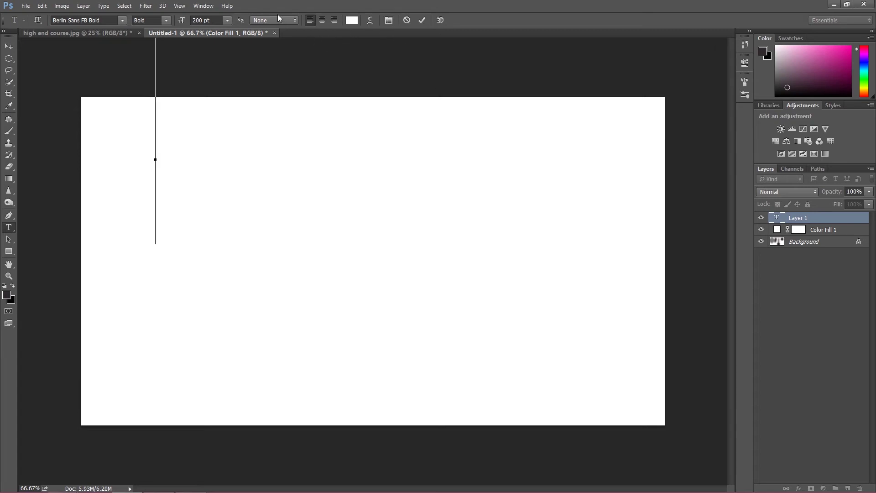
# Set the text size to 100 pt and the text colour to black (000000).
pyautogui.click(200, 20)
pyautogui.press('BackSpace')
pyautogui.press('BackSpace')
pyautogui.write('10')
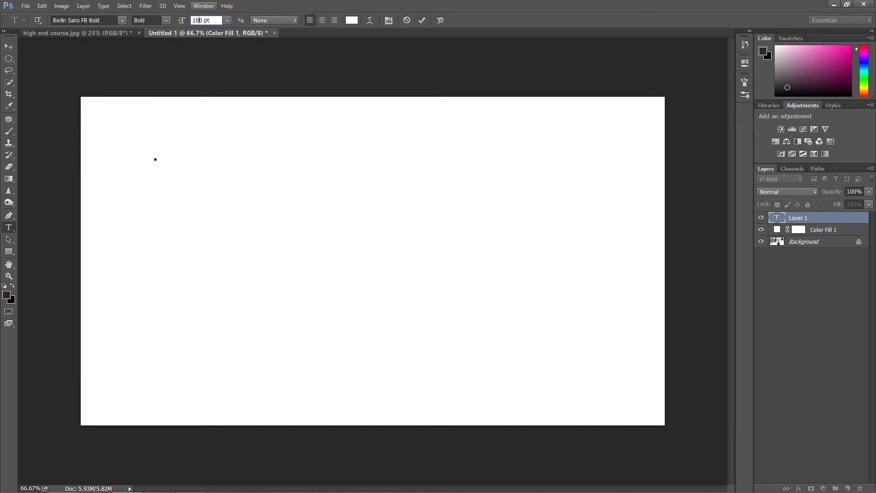
pyautogui.click(352, 20)
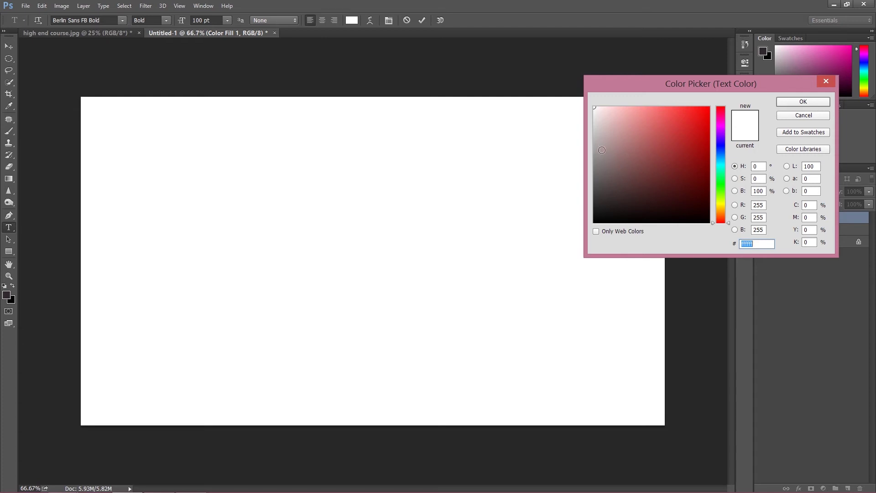
pyautogui.moveTo(600, 181); pyautogui.dragTo(553, 262)
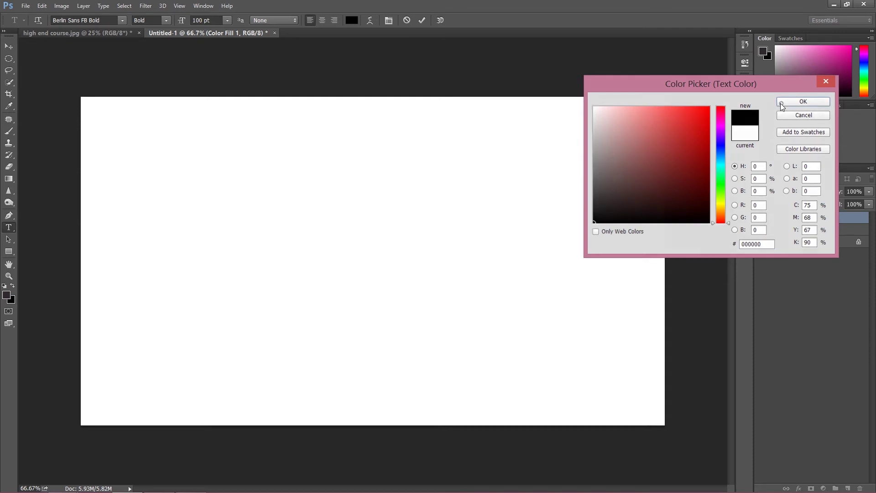
pyautogui.click(782, 105)
# Write "abc" in the upper left part of the canvas and commit the text layer.
pyautogui.click(139, 145)
pyautogui.moveTo(143, 192); pyautogui.dragTo(125, 178)
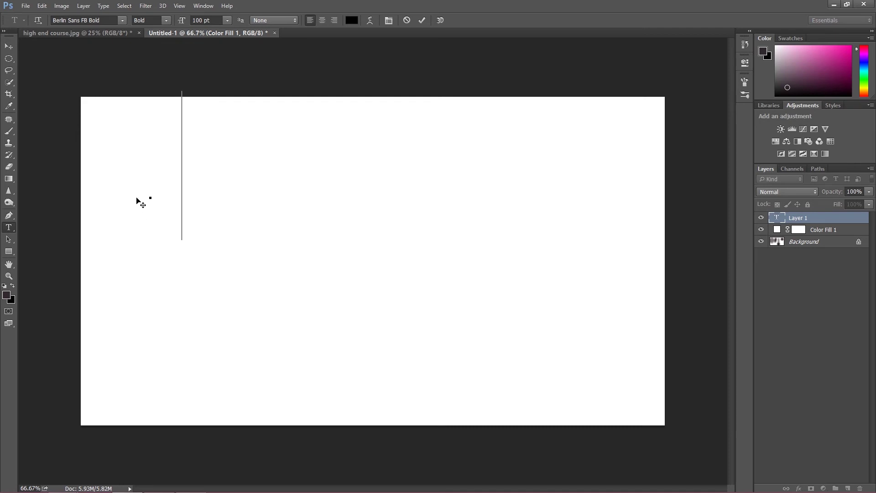
pyautogui.write('ab')
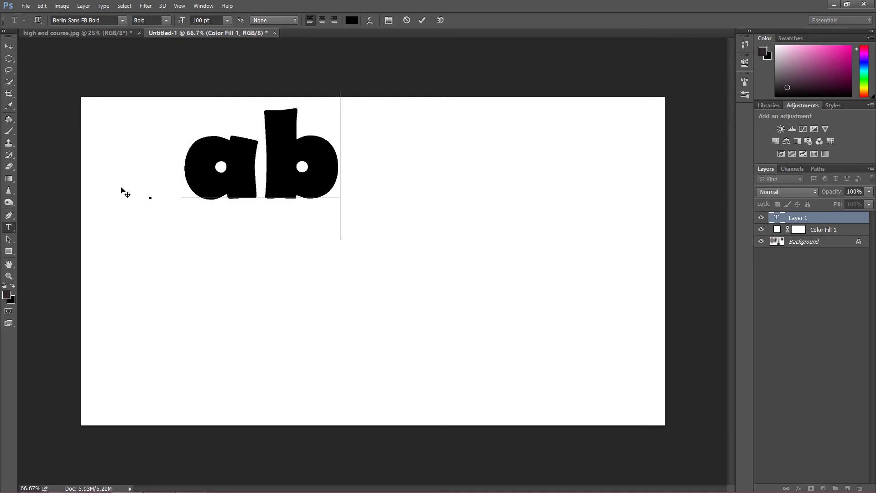
pyautogui.write('c')
pyautogui.press('Return')
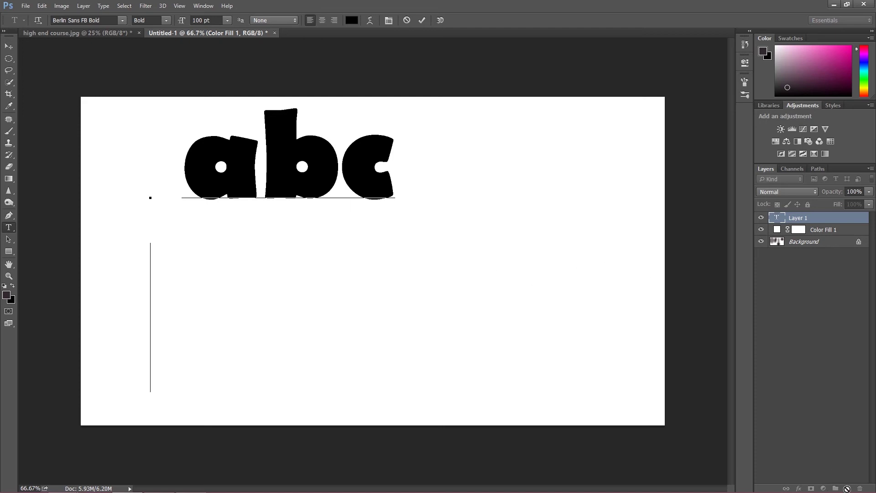
pyautogui.click(9, 58)
pyautogui.press('e')
pyautogui.click(8, 227)
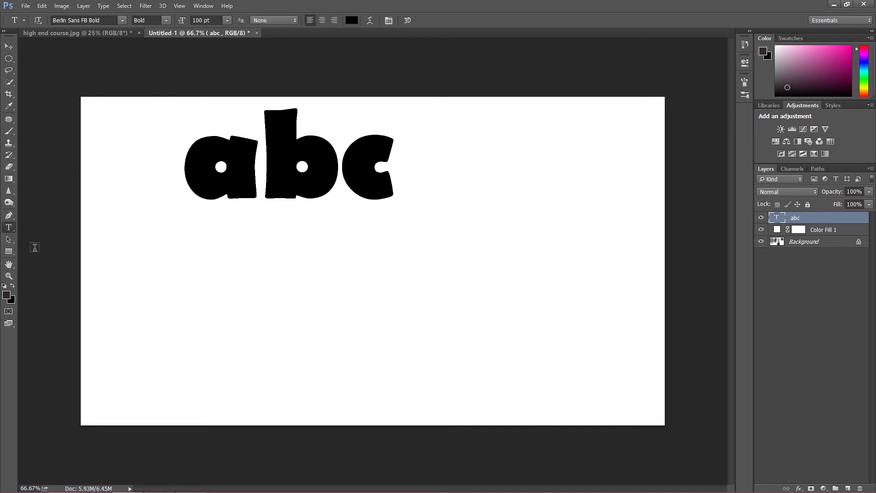
# Add a new layer and write a second "abc" in 100 pt black text just below the existing one.
pyautogui.click(848, 488)
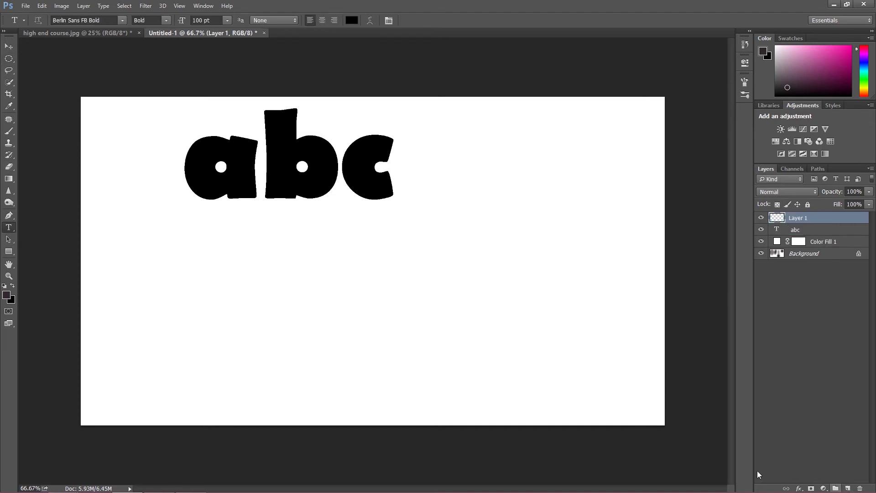
pyautogui.click(143, 304)
pyautogui.write('ab')
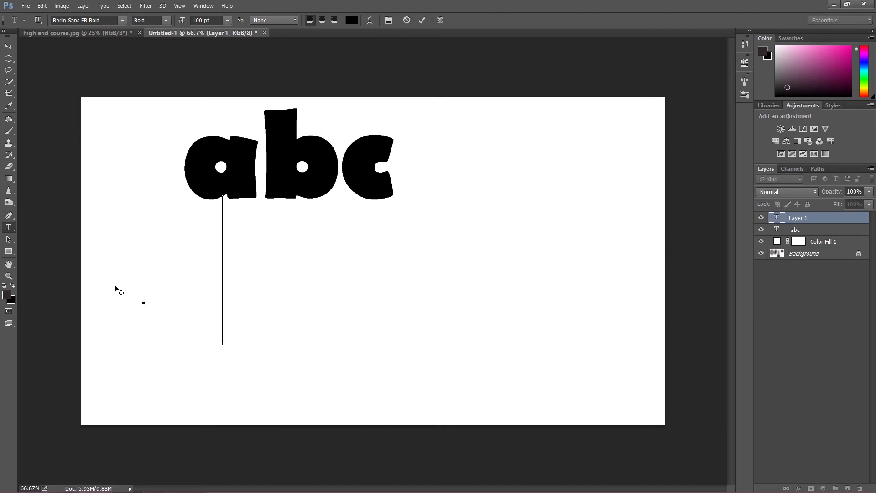
pyautogui.write('c')
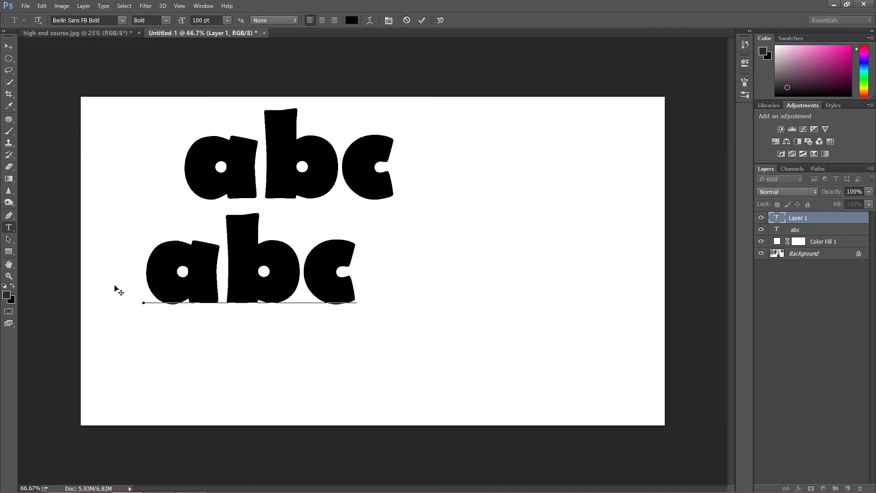
# Commit the second text and rename the layer of the upper "abc" as "opacity".
pyautogui.click(803, 233)
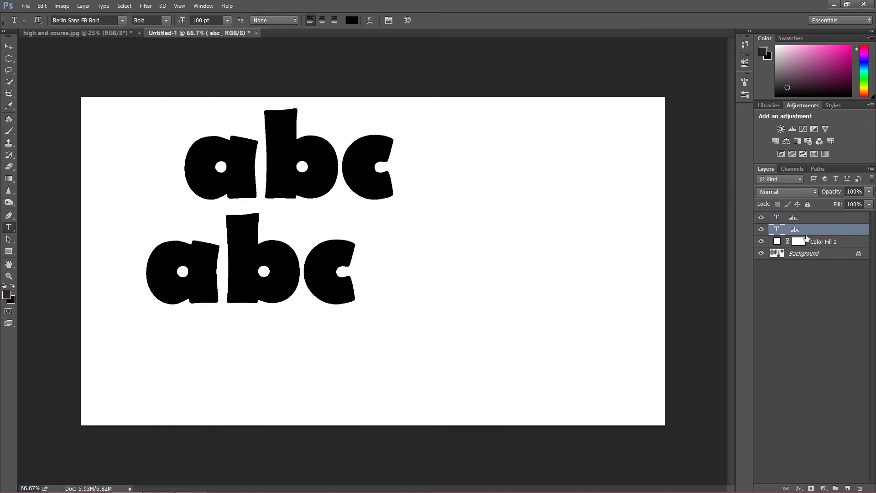
pyautogui.doubleClick(802, 234)
pyautogui.write('a')
pyautogui.press('BackSpace')
pyautogui.write('opacity')
pyautogui.press('Return')
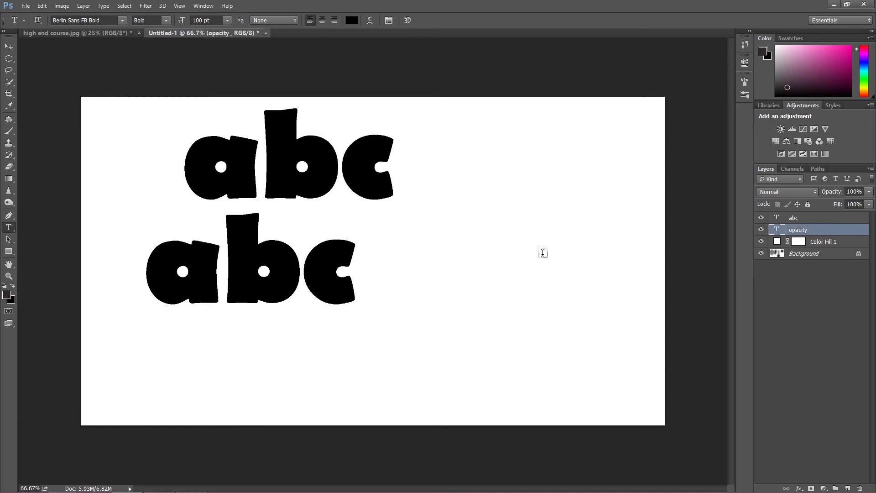
# Rename the layer of the lower "abc" as "fill".
pyautogui.click(794, 219)
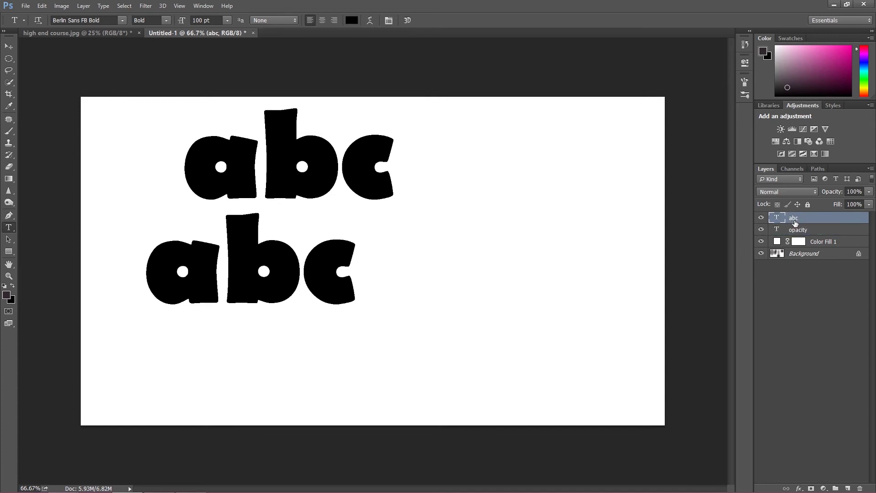
pyautogui.doubleClick(794, 219)
pyautogui.write('a')
pyautogui.write('ill')
pyautogui.press('Return')
# Add a thick red (fa0707) Stroke effect, positioned inside at 100% opacity, to the opacity text layer.
pyautogui.rightClick(799, 228)
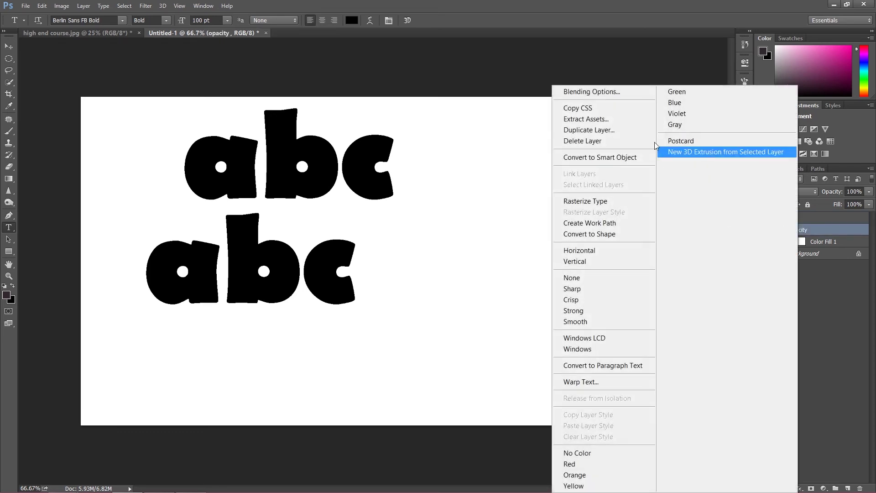
pyautogui.click(622, 93)
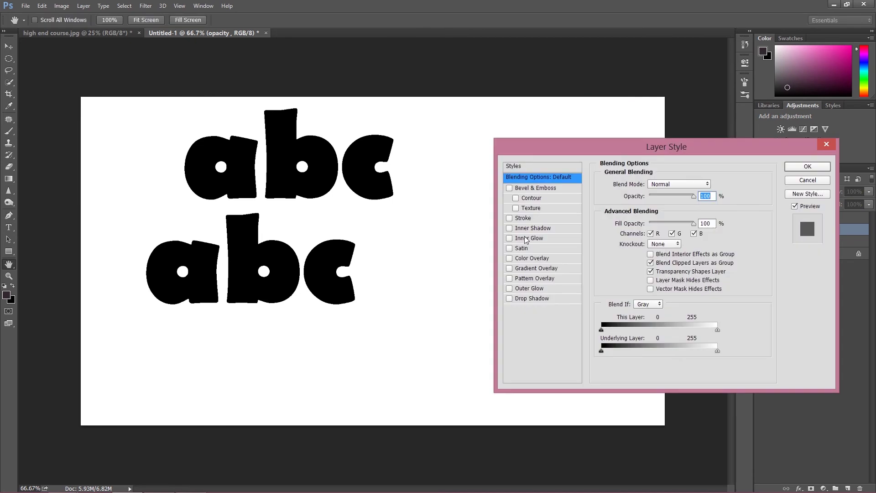
pyautogui.click(523, 219)
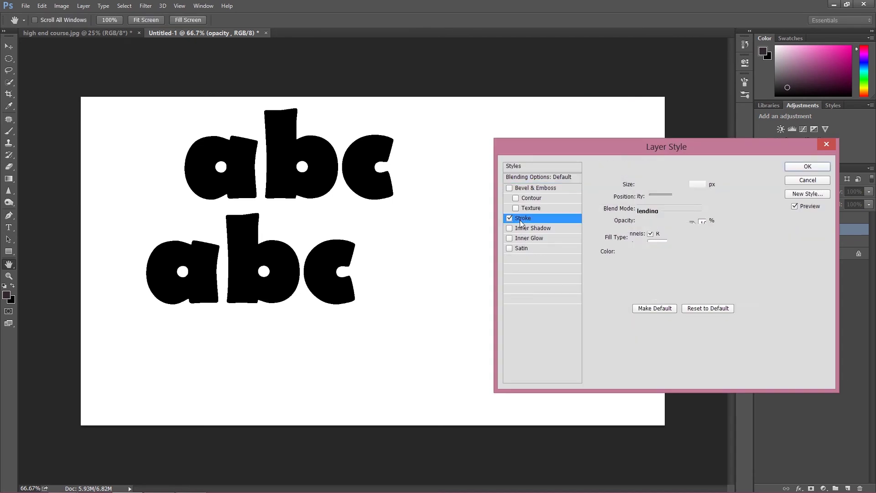
pyautogui.click(625, 251)
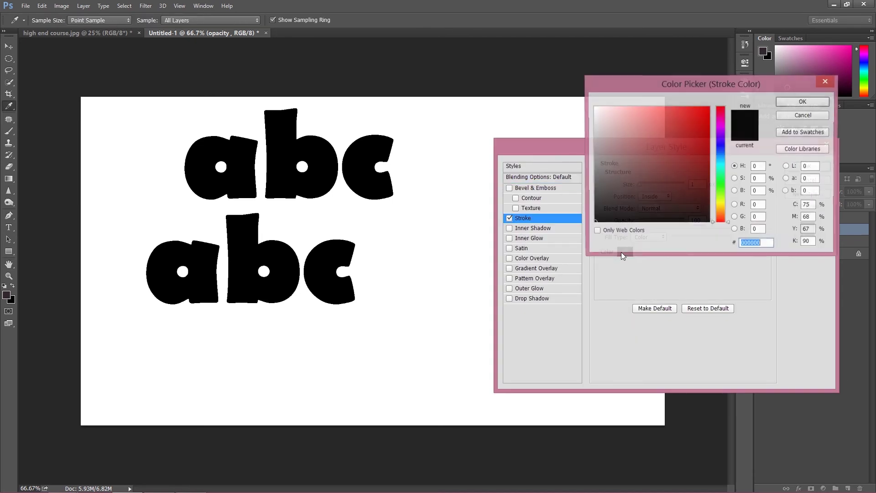
pyautogui.click(706, 109)
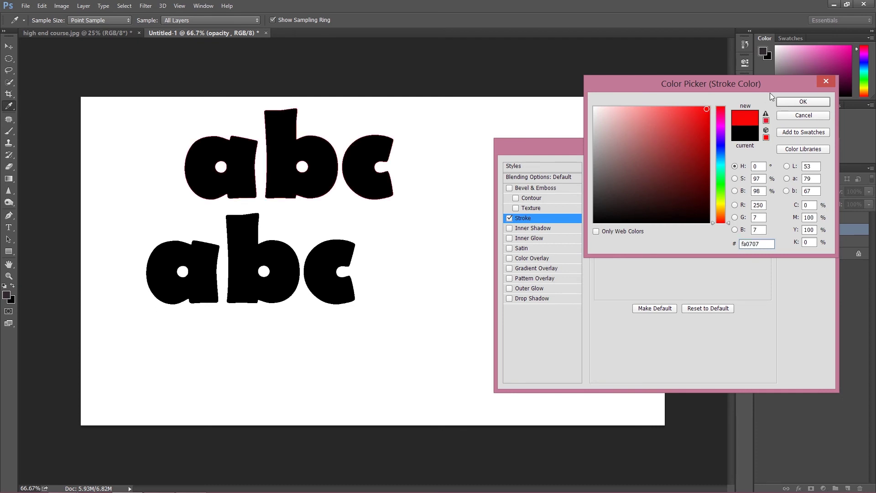
pyautogui.click(804, 101)
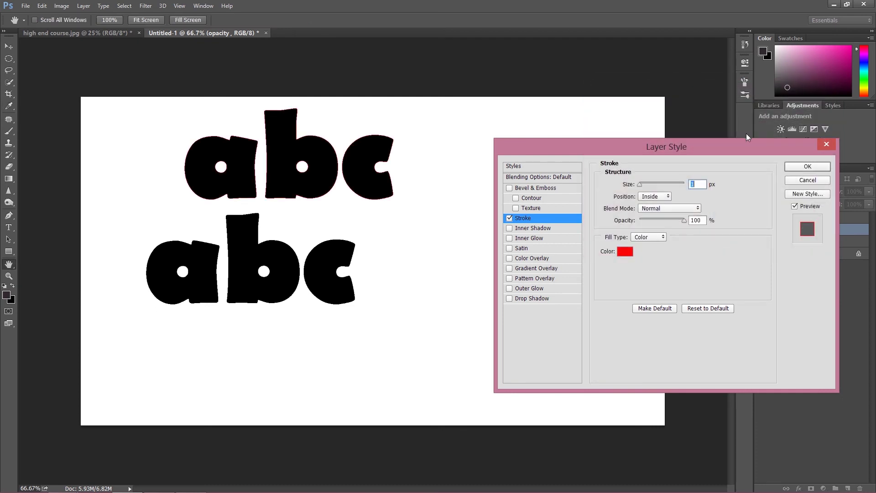
pyautogui.click(656, 182)
pyautogui.click(647, 184)
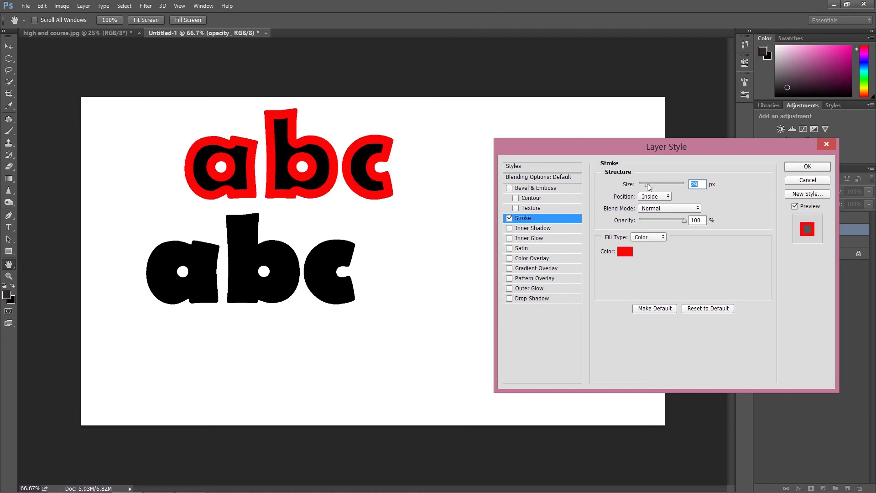
pyautogui.click(811, 169)
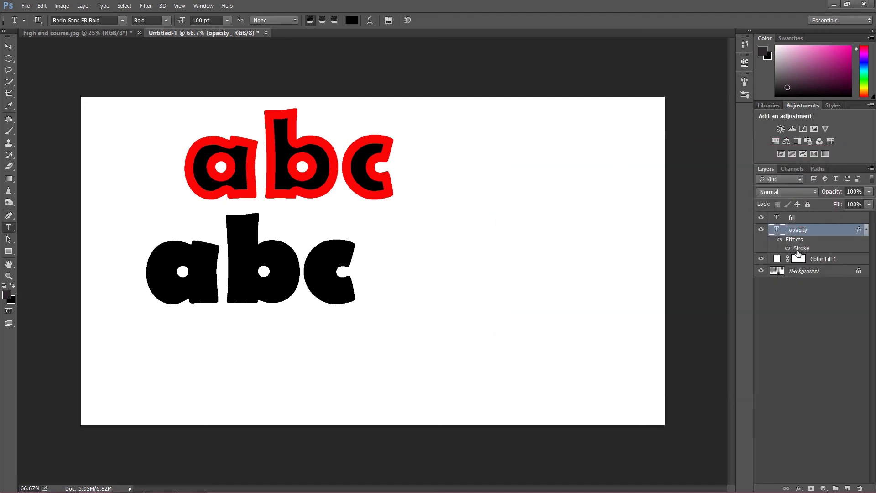
# Add a matching inside Stroke effect to the fill text layer, coloured red (f80101) and 27 px wide.
pyautogui.click(798, 217)
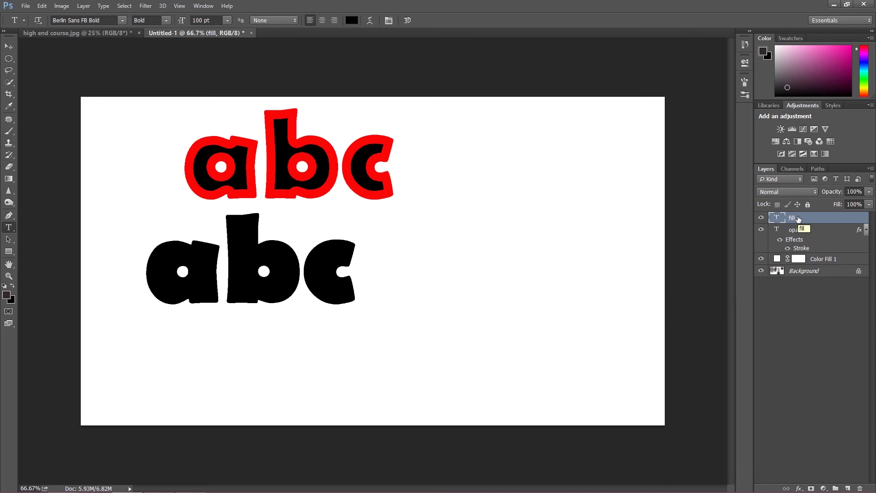
pyautogui.click(791, 231)
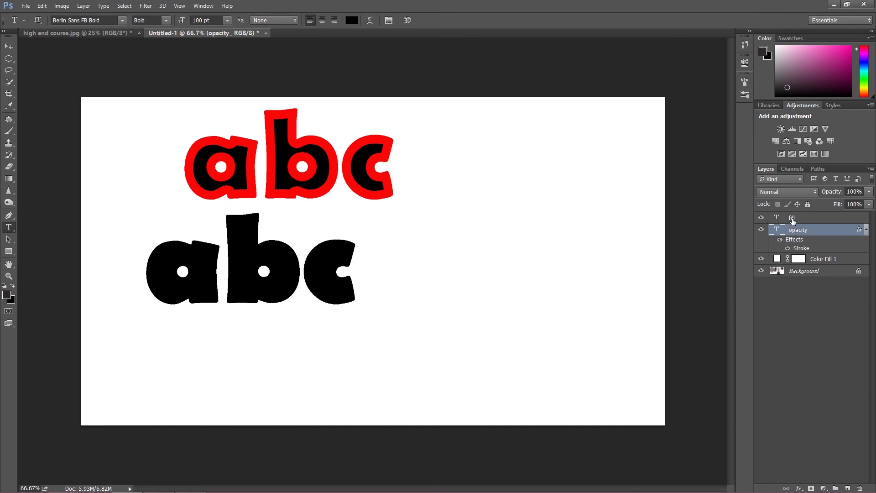
pyautogui.rightClick(793, 217)
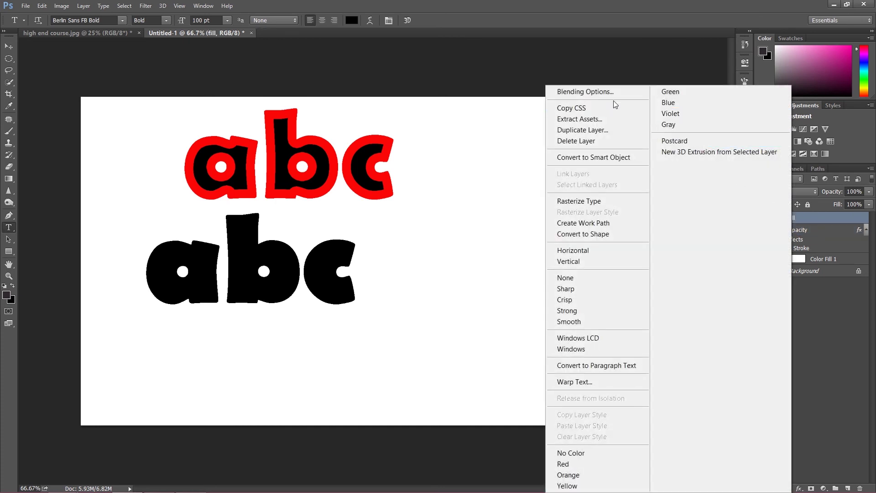
pyautogui.click(581, 91)
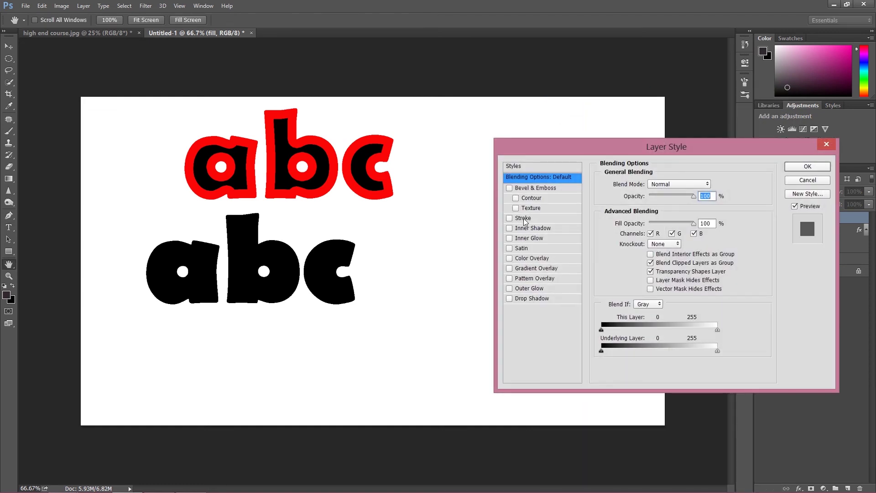
pyautogui.click(524, 218)
pyautogui.moveTo(640, 184); pyautogui.dragTo(650, 184)
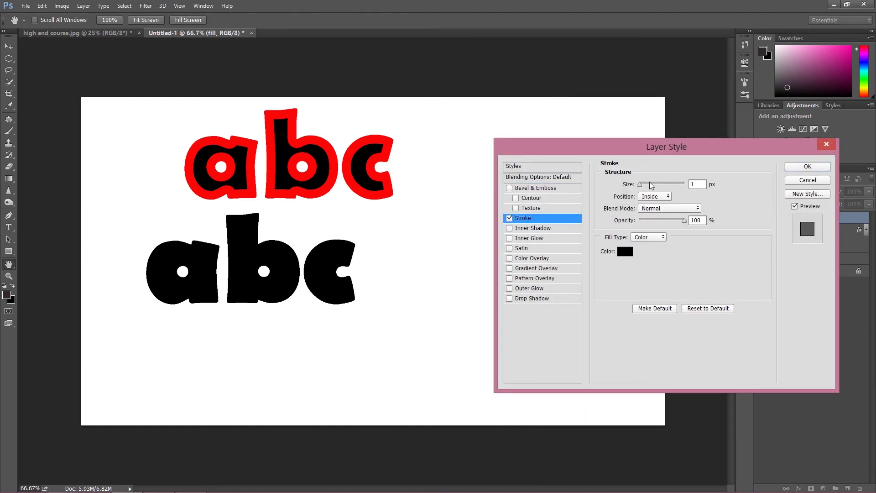
pyautogui.click(626, 251)
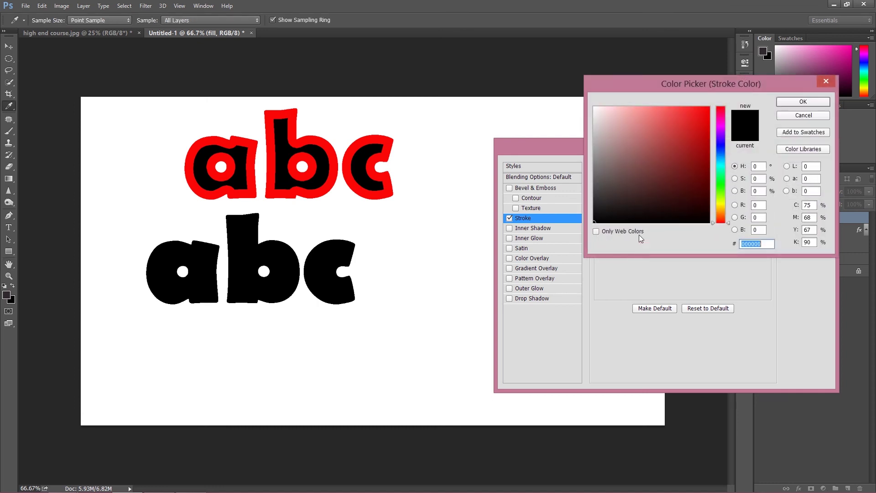
pyautogui.write('f80101')
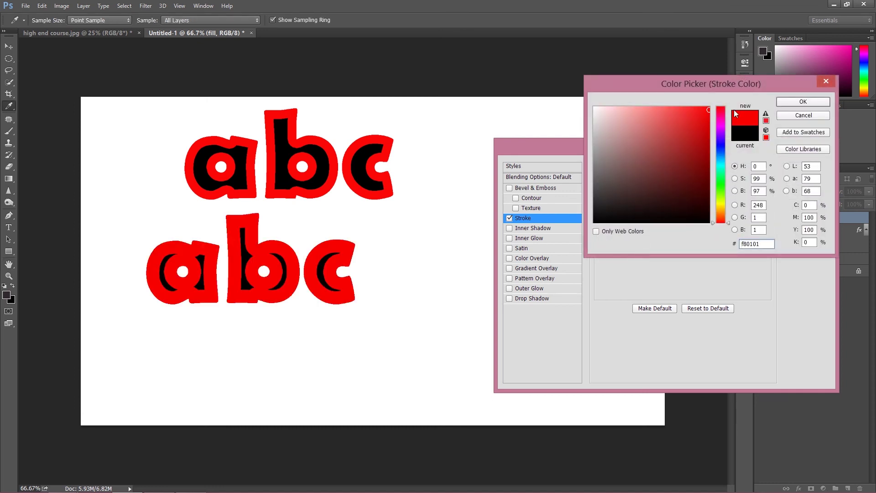
pyautogui.click(802, 102)
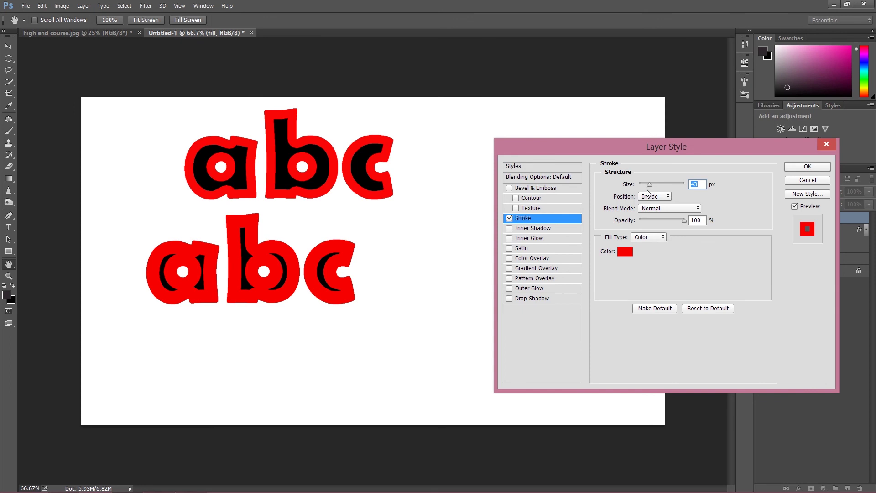
pyautogui.moveTo(646, 182); pyautogui.dragTo(647, 182)
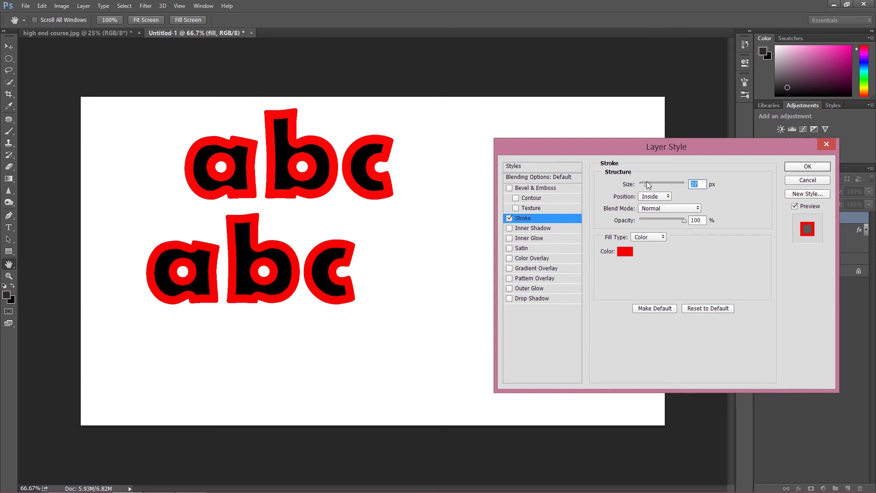
pyautogui.click(811, 167)
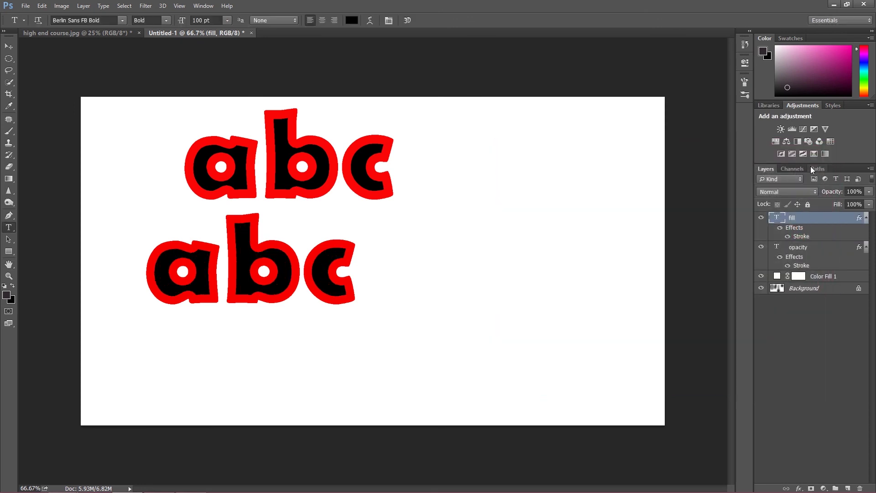
# Try 0% layer opacity on the opacity text layer, then set its opacity to 50%.
pyautogui.click(800, 250)
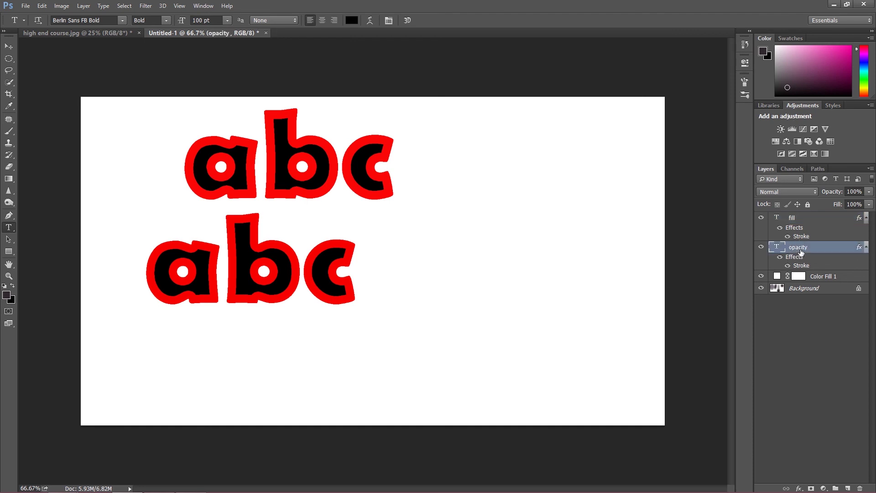
pyautogui.click(855, 192)
pyautogui.write('0')
pyautogui.press('Return')
pyautogui.write('50')
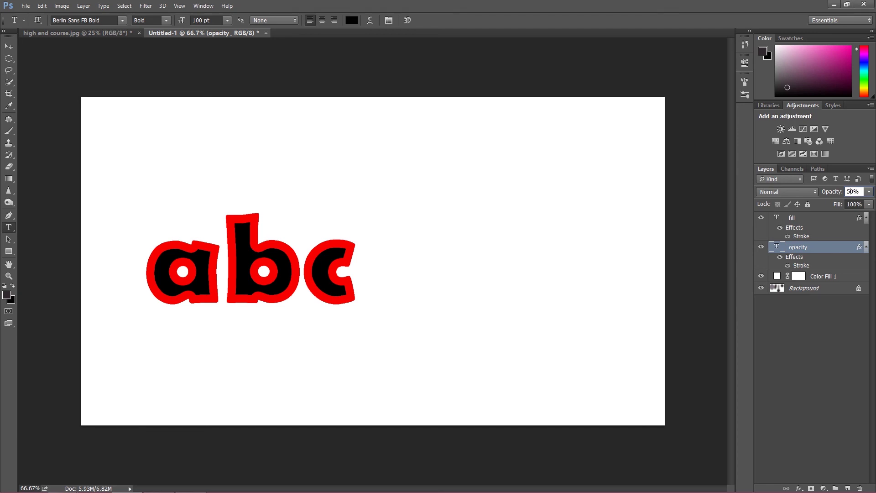
pyautogui.press('Return')
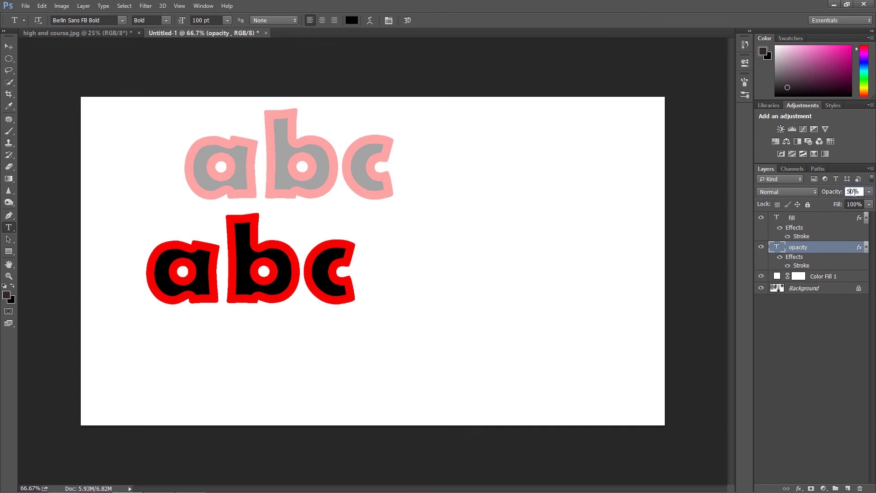
pyautogui.press('Return')
# Try a Fill value of 0% on the fill text layer, then set its Fill to 50%.
pyautogui.click(800, 220)
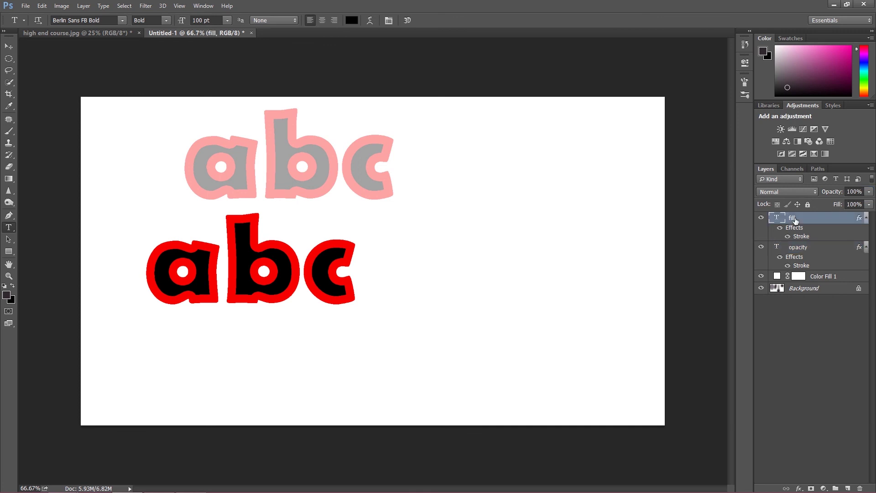
pyautogui.click(854, 204)
pyautogui.write('0')
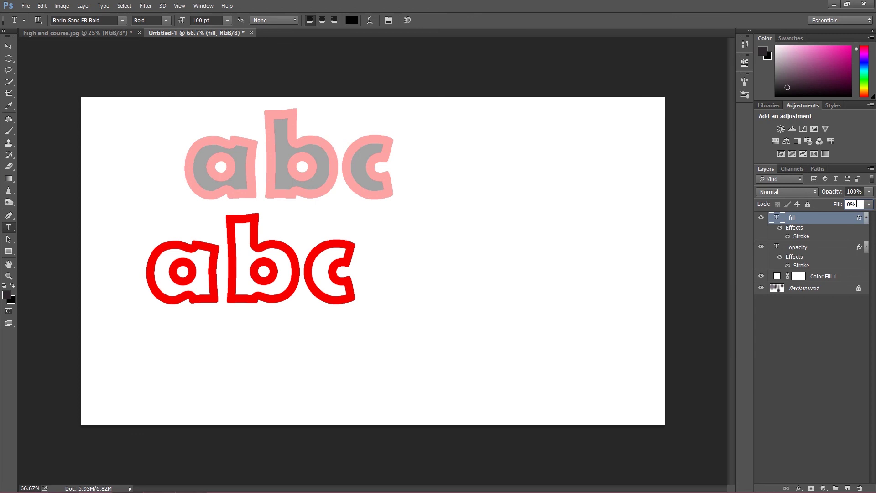
pyautogui.write('5')
pyautogui.press('Return')
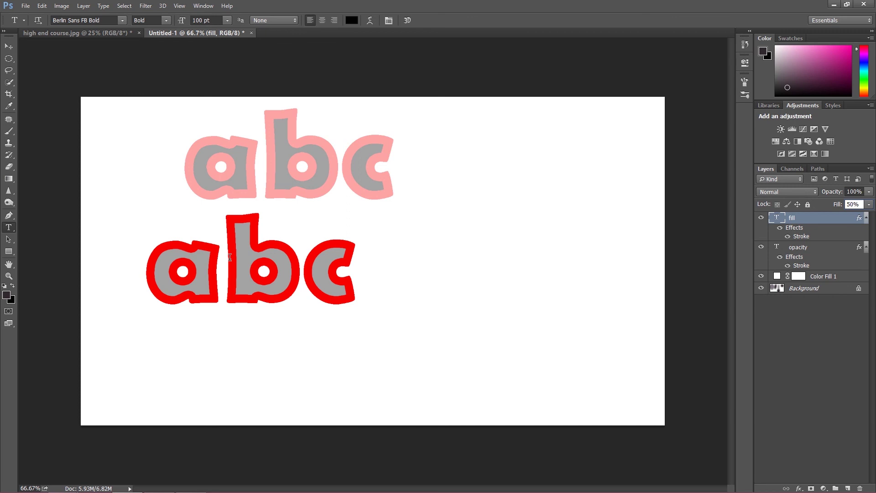
pyautogui.press('Return')
# Switch to the Brush tool.
pyautogui.click(9, 131)
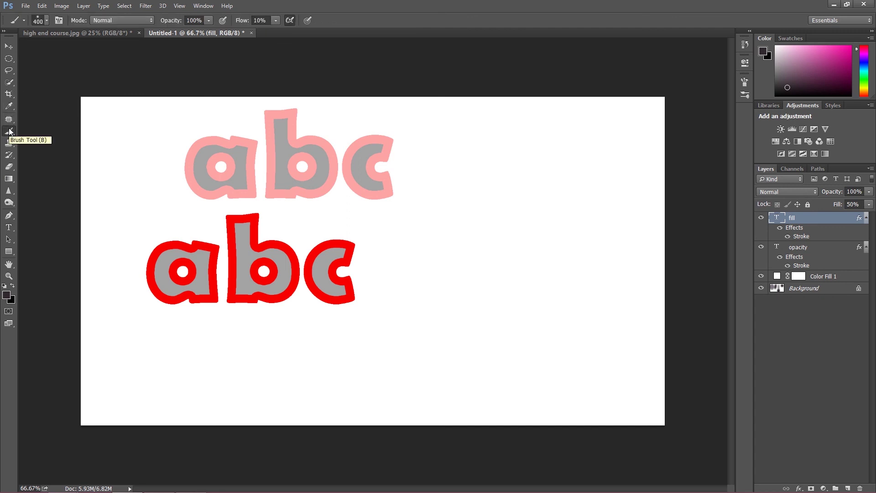